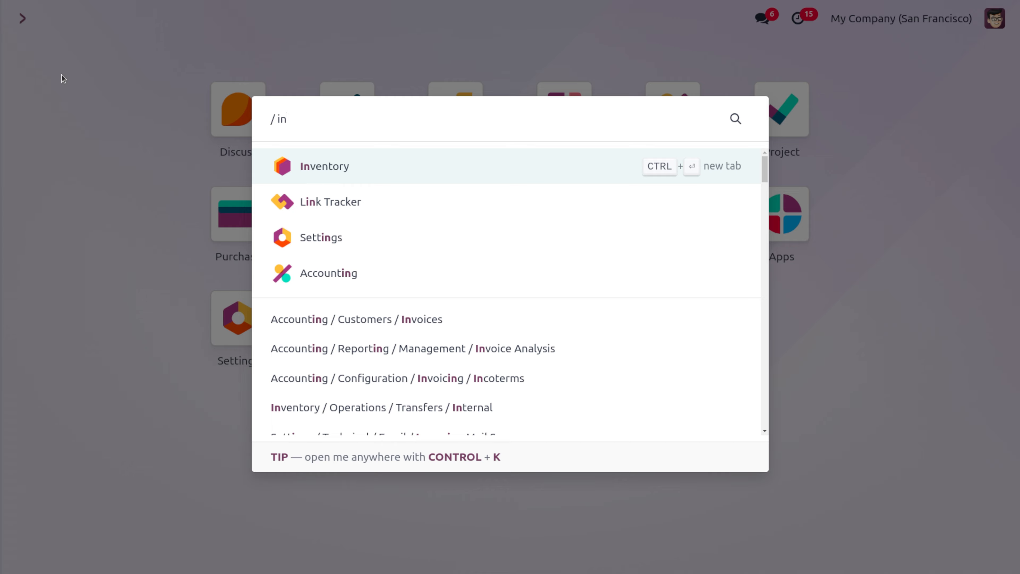
Open Inventory's warehouse list and inspect the configuration of warehouse # 2
{"action": "key", "text": "Return"}
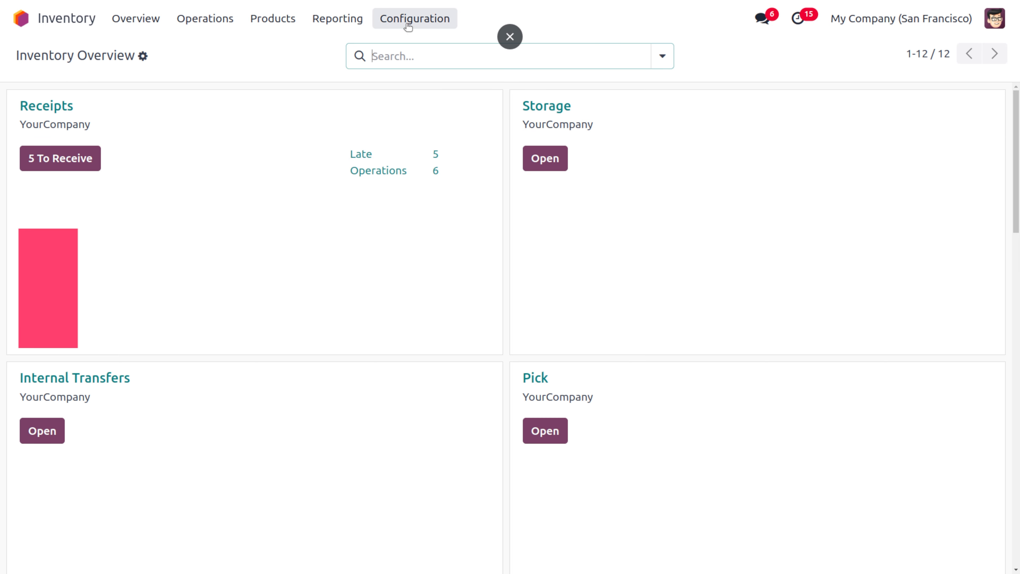
{"action": "left_click", "coordinate": [409, 26]}
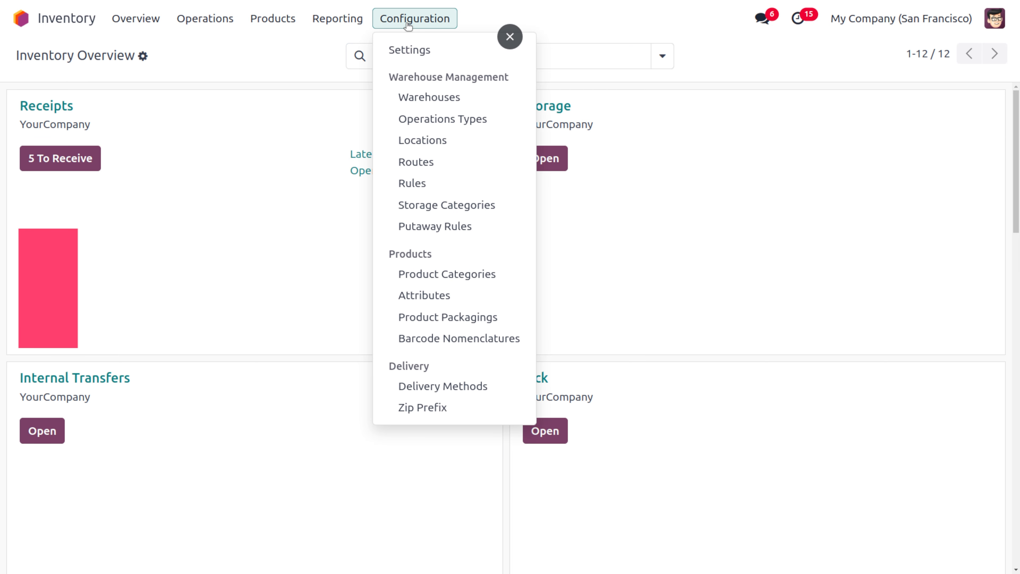
{"action": "left_click", "coordinate": [454, 105]}
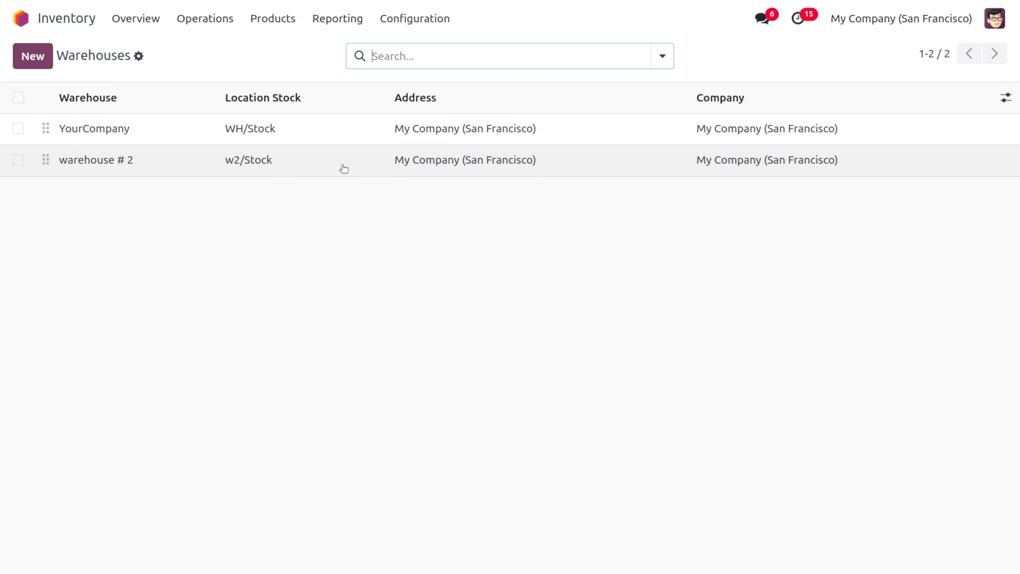
{"action": "left_click", "coordinate": [344, 168]}
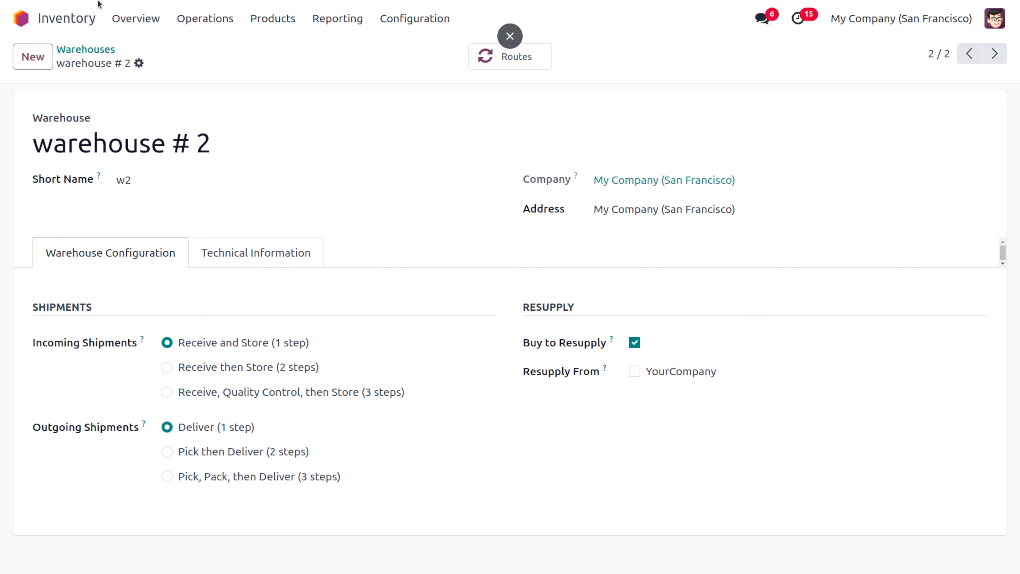
Open the Purchase app and start a new request for quotation
{"action": "left_click", "coordinate": [28, 25]}
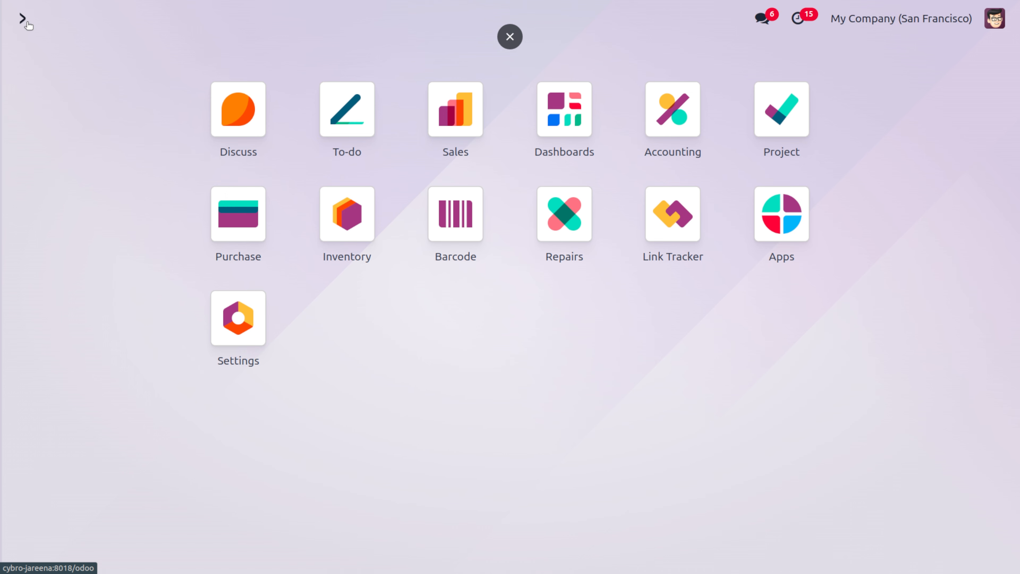
{"action": "type", "text": "p"}
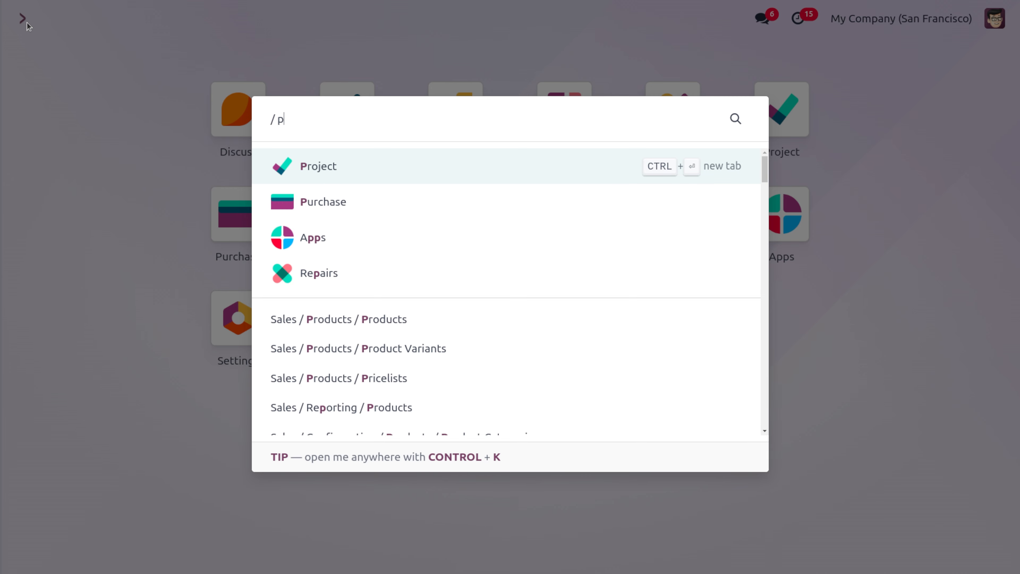
{"action": "key", "text": "Down"}
{"action": "key", "text": "Return"}
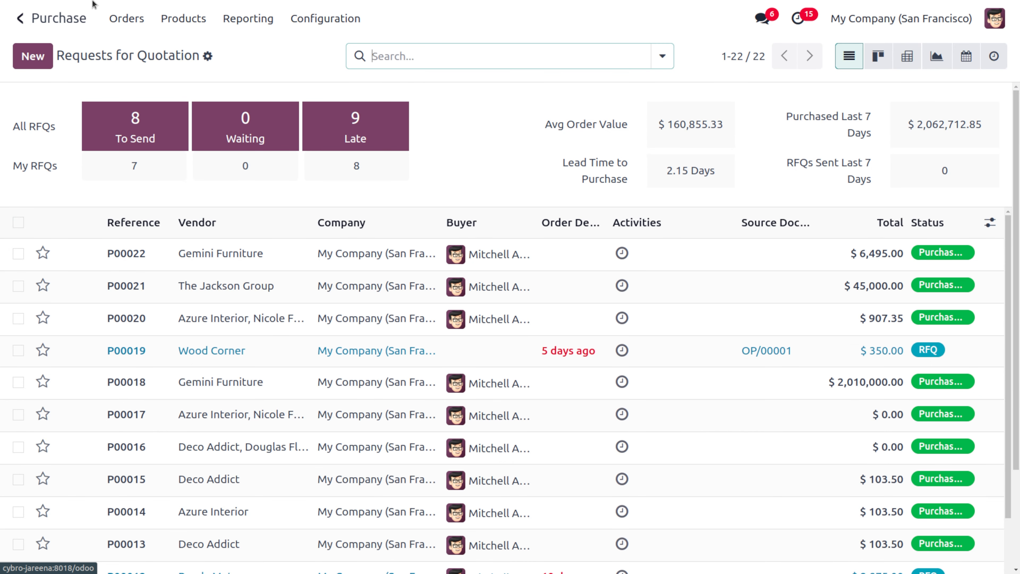
{"action": "left_click", "coordinate": [32, 56]}
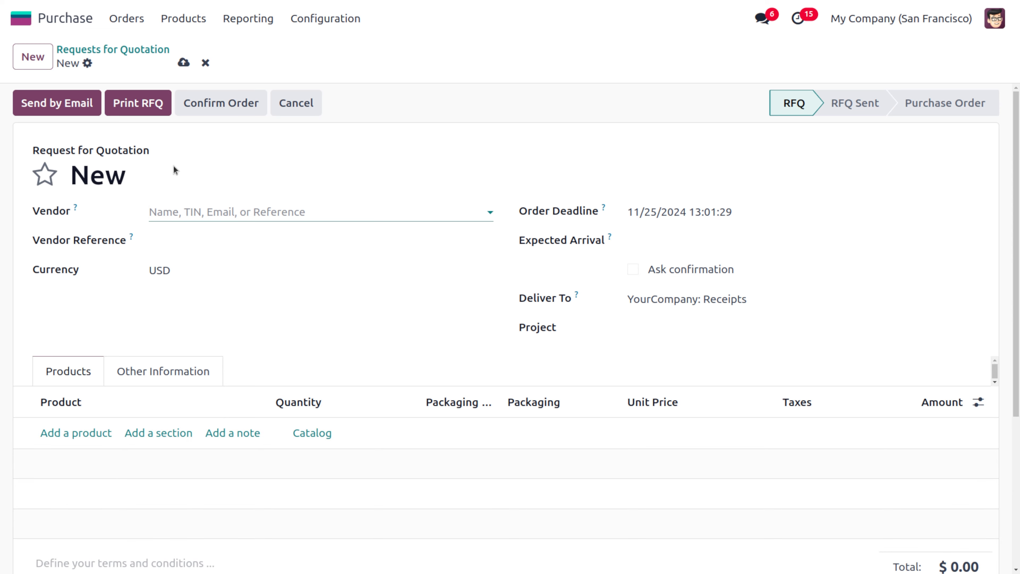
Set the quotation's vendor to OpenWood from the full vendor list
{"action": "left_click", "coordinate": [207, 216]}
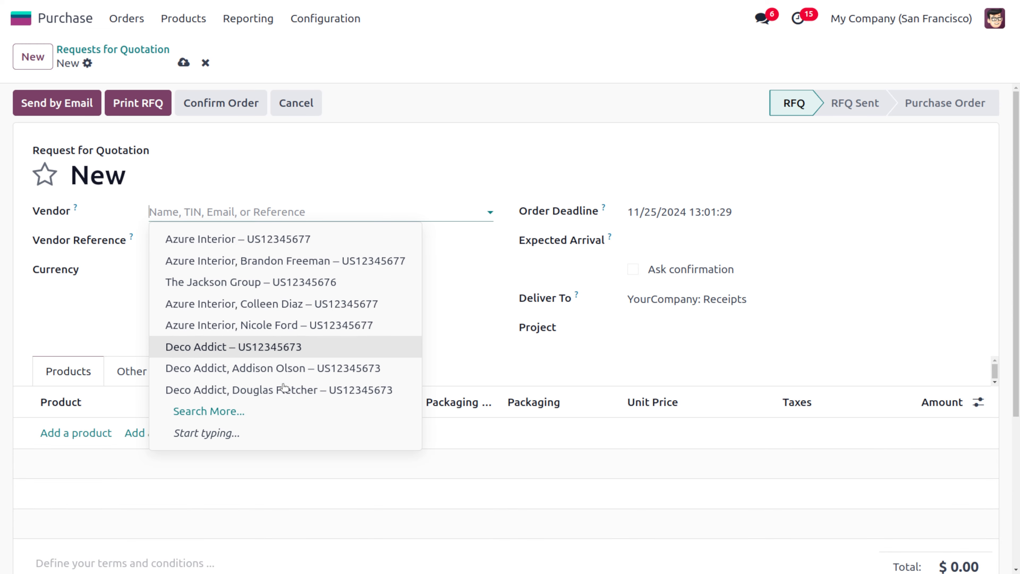
{"action": "left_click", "coordinate": [264, 420]}
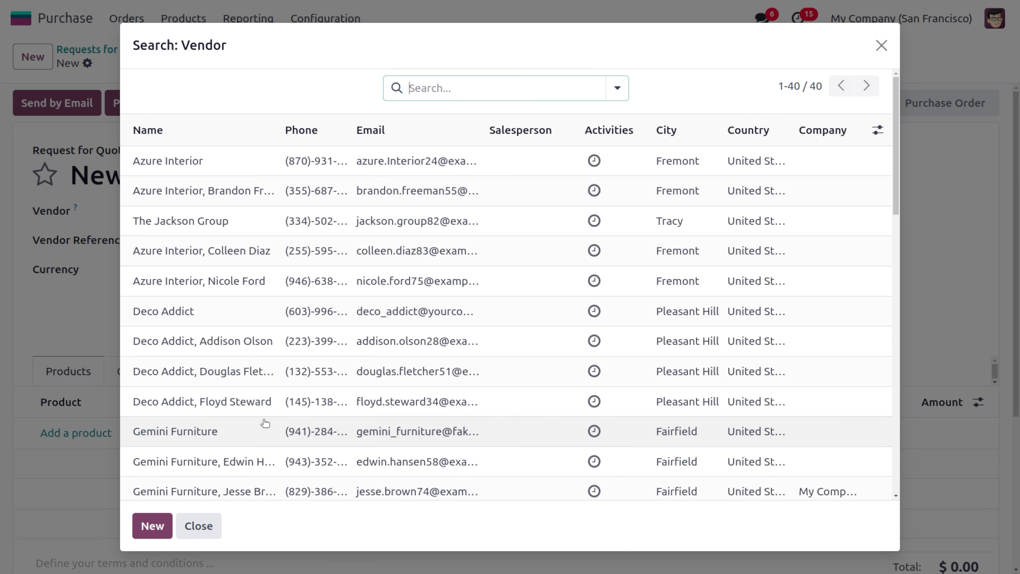
{"action": "scroll", "coordinate": [263, 424], "scroll_direction": "down", "scroll_amount": 9}
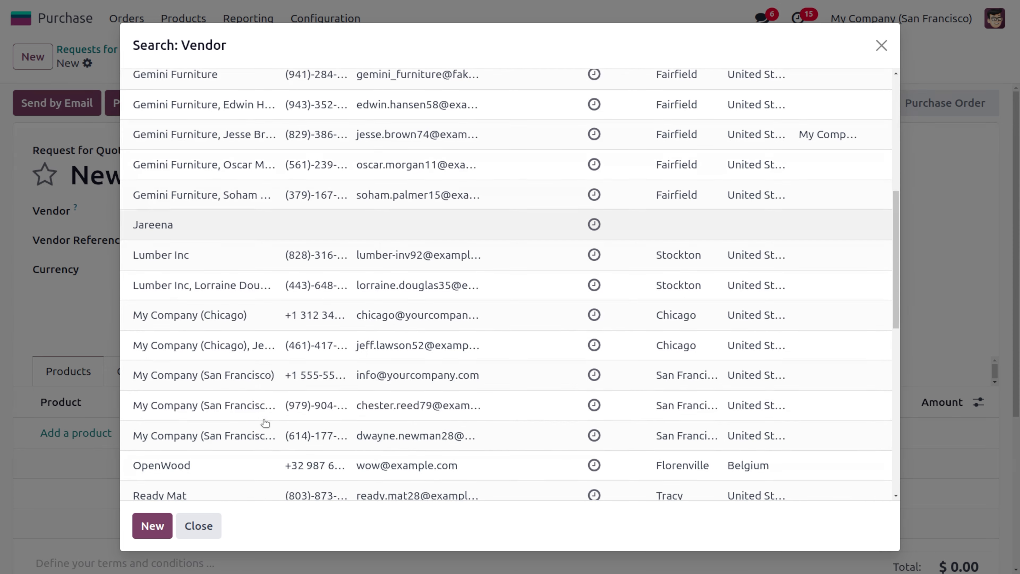
{"action": "left_click", "coordinate": [203, 468]}
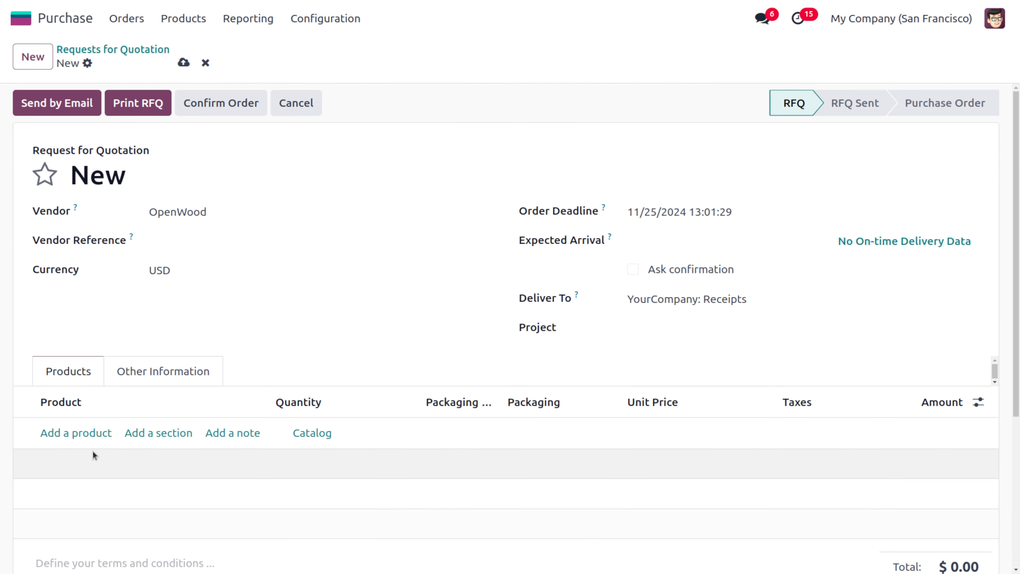
Add a product line for Customized Cabinet (Metric) from the full product list
{"action": "left_click", "coordinate": [87, 434]}
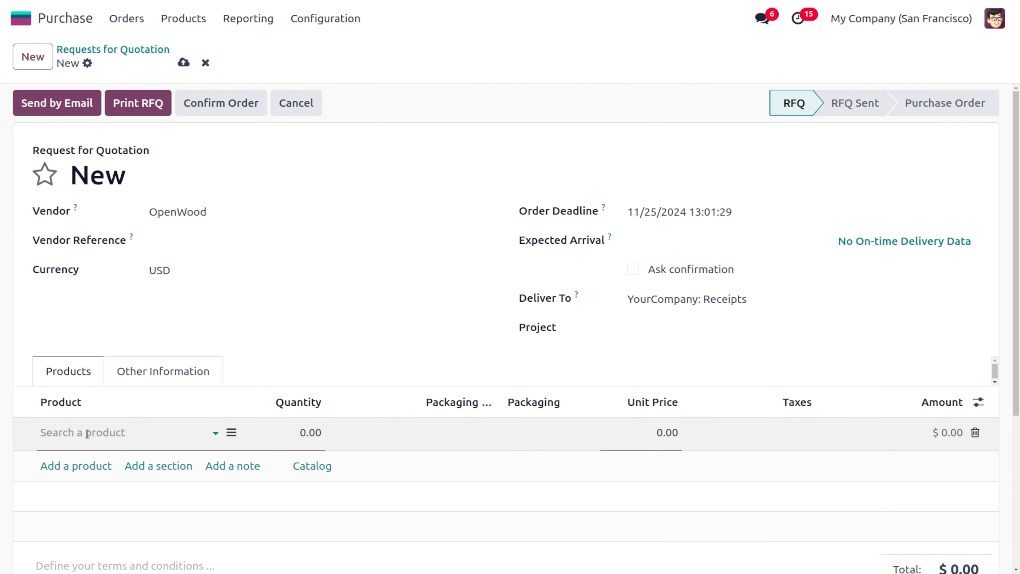
{"action": "left_click", "coordinate": [87, 434]}
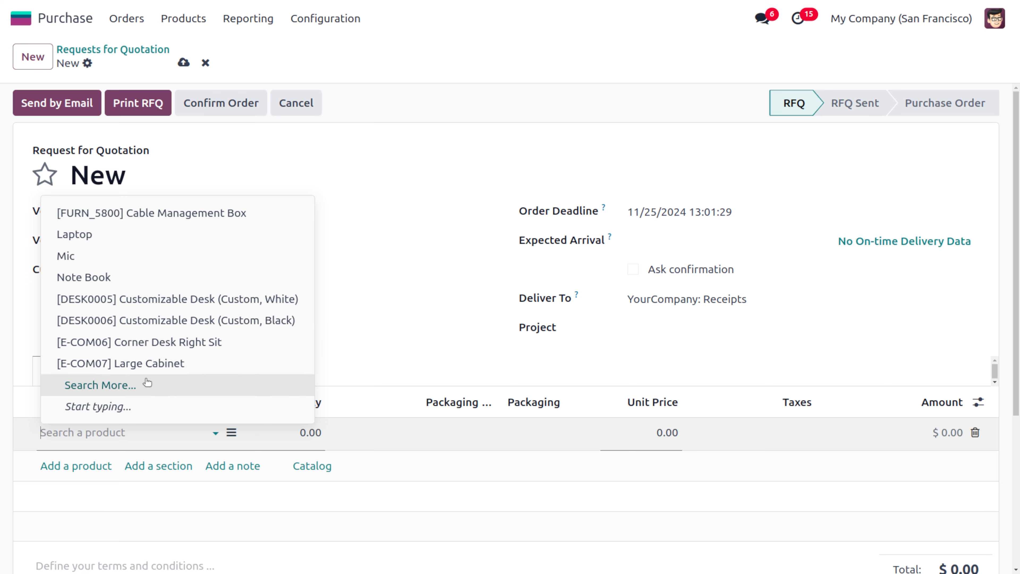
{"action": "left_click", "coordinate": [131, 392]}
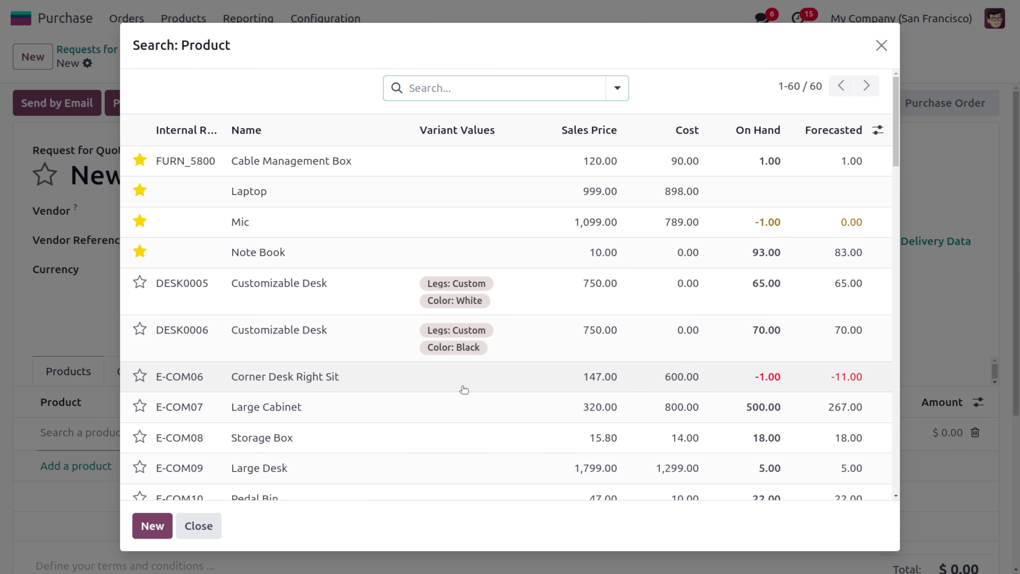
{"action": "scroll", "coordinate": [525, 421], "scroll_direction": "down", "scroll_amount": 8}
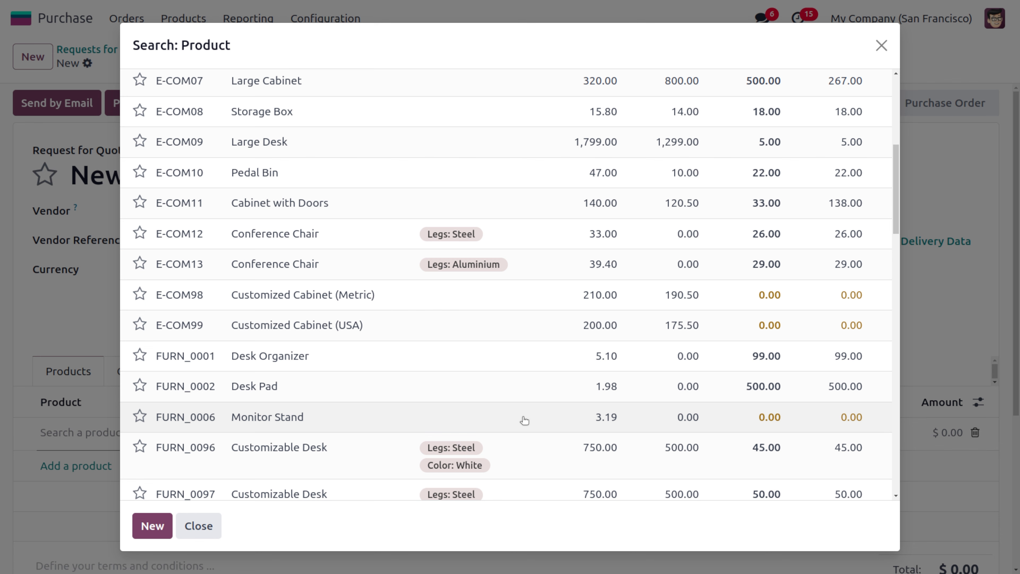
{"action": "scroll", "coordinate": [524, 421], "scroll_direction": "down", "scroll_amount": 1}
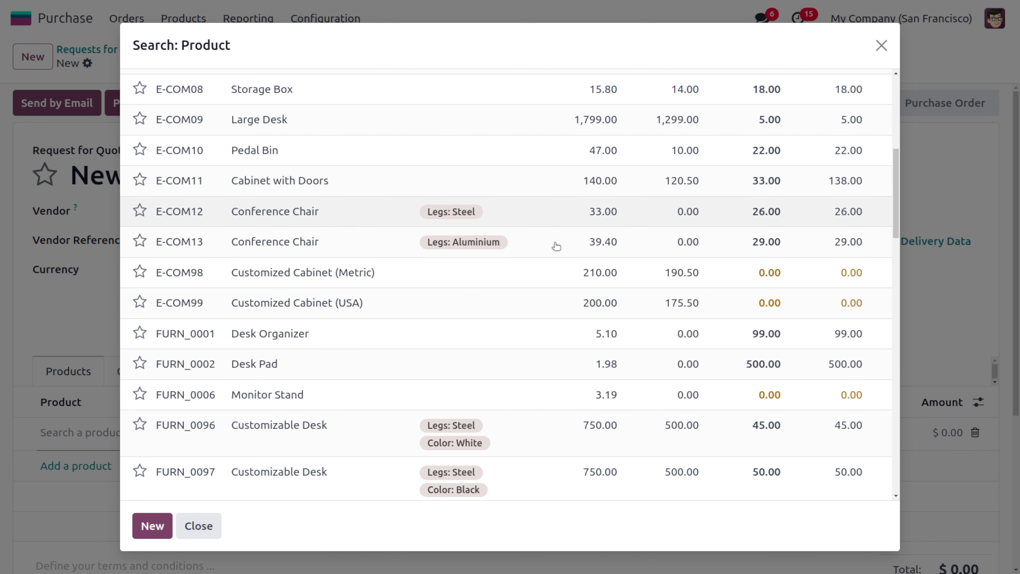
{"action": "left_click", "coordinate": [551, 287]}
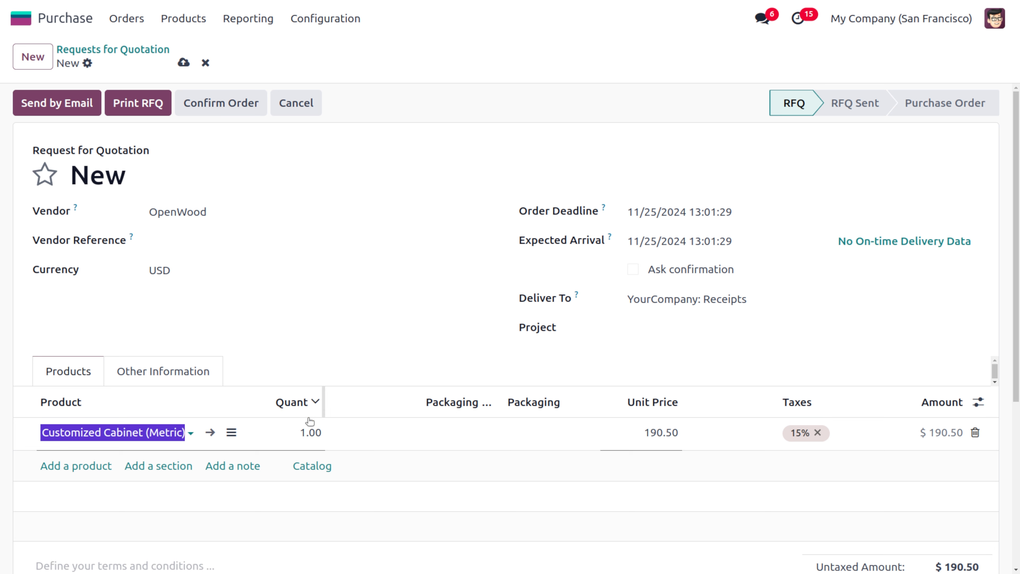
Set the cabinet line's quantity to 50 and save the quotation
{"action": "left_click", "coordinate": [311, 432]}
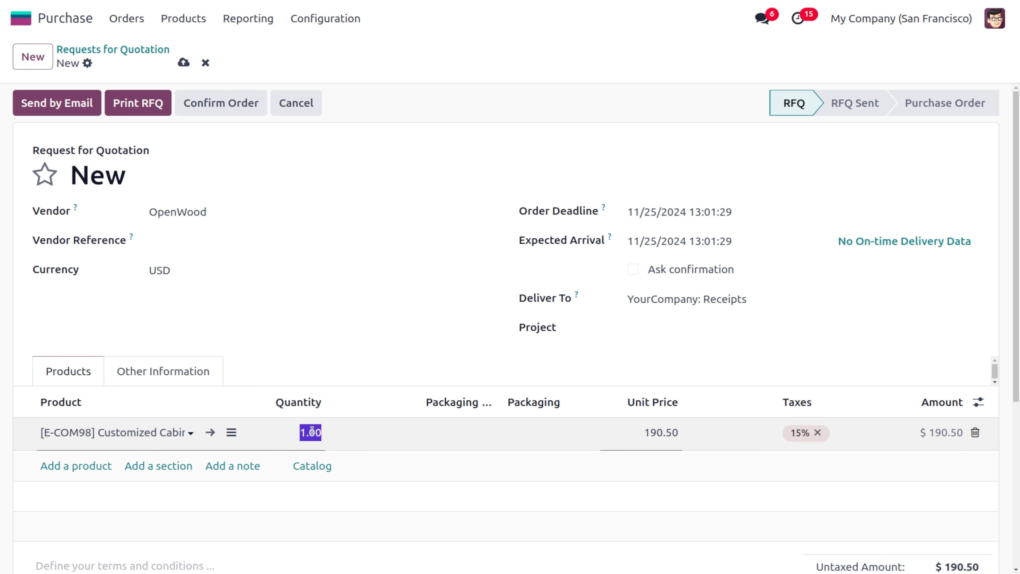
{"action": "type", "text": "50"}
{"action": "left_click", "coordinate": [292, 337]}
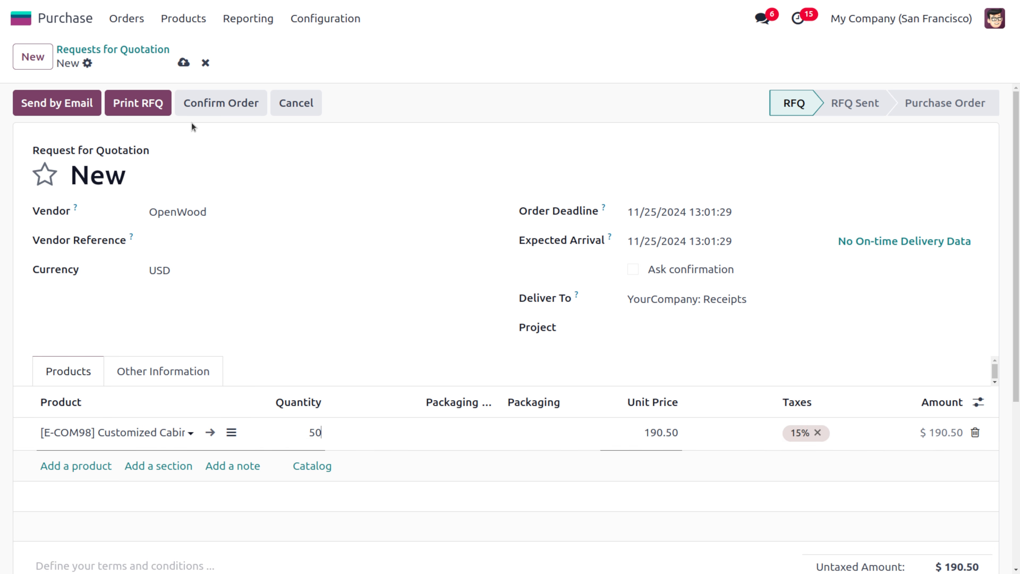
{"action": "left_click", "coordinate": [184, 63]}
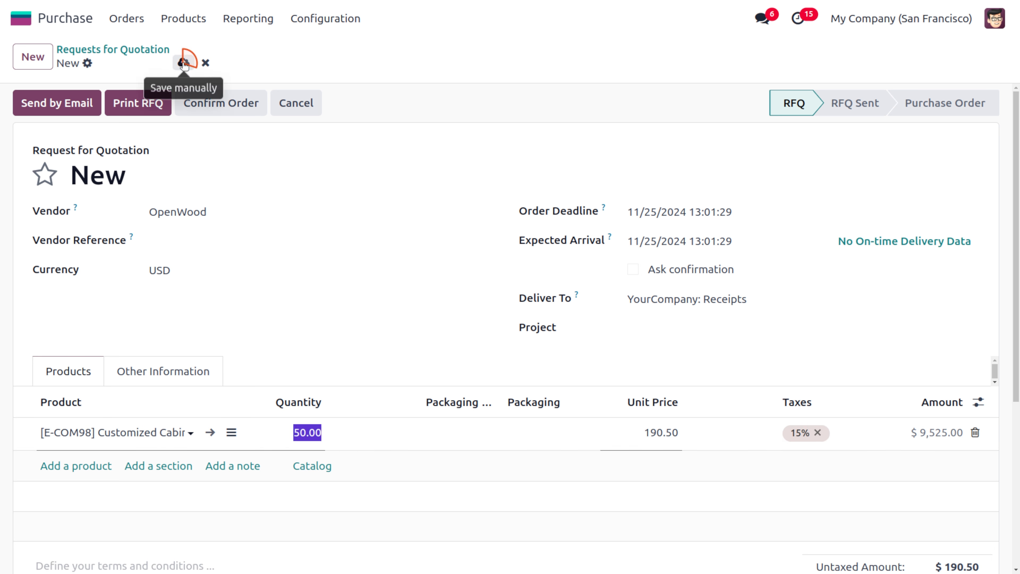
Confirm the order and open its incoming receipt
{"action": "left_click", "coordinate": [217, 105]}
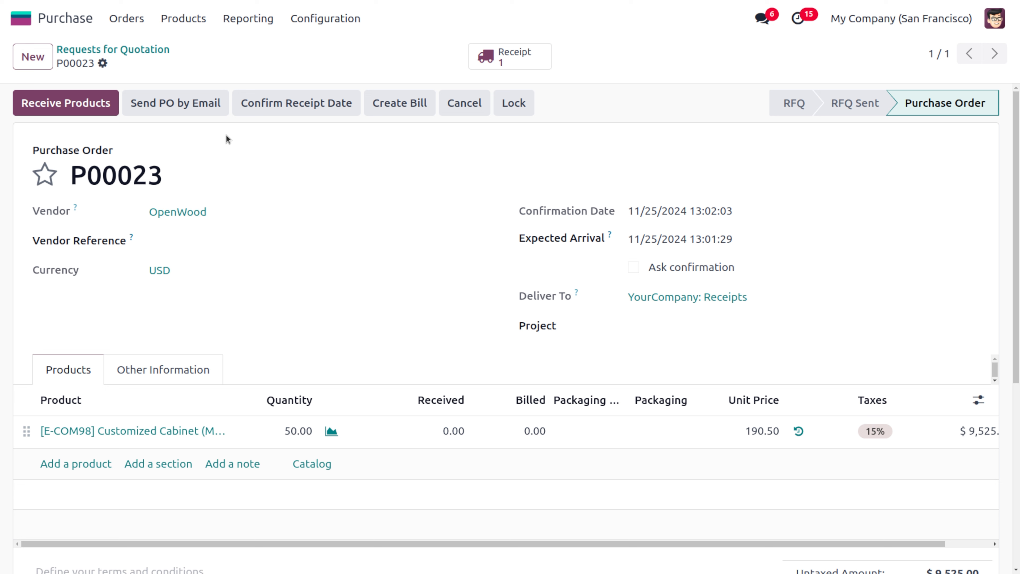
{"action": "left_click", "coordinate": [105, 105]}
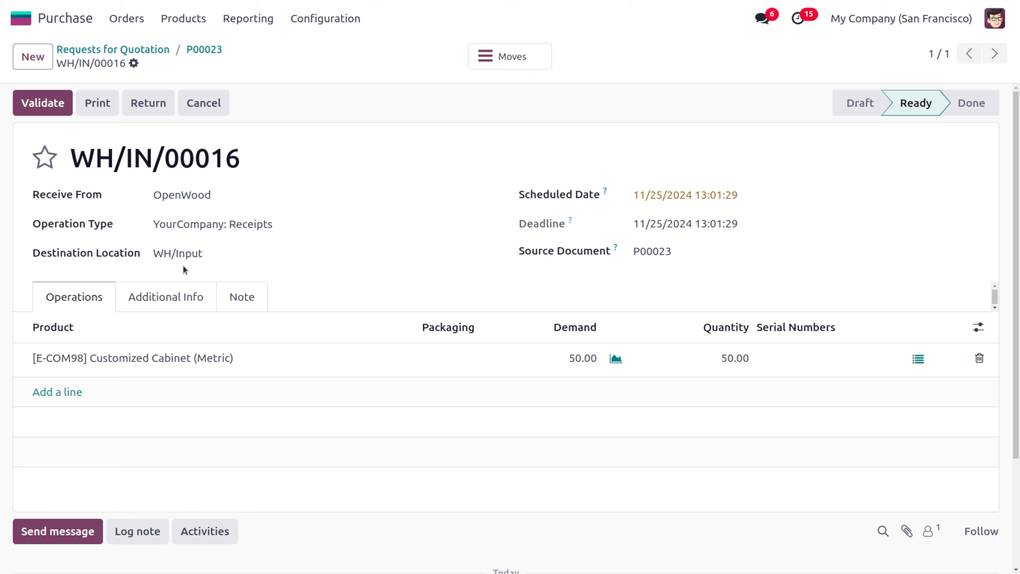
Reopen receipt WH/IN/00016 from the Inventory overview's receipts and validate it
{"action": "left_click", "coordinate": [15, 13]}
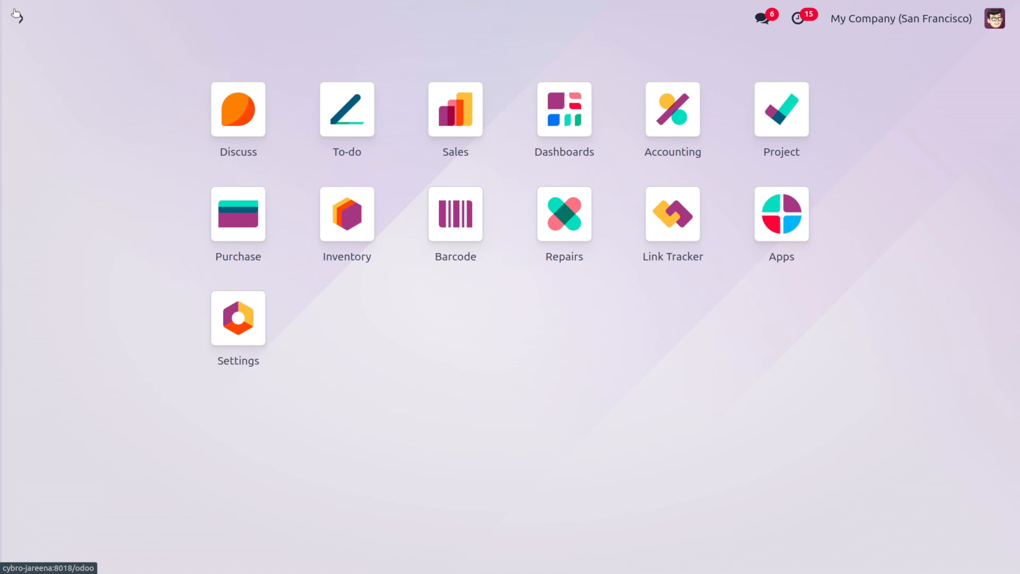
{"action": "type", "text": "in"}
{"action": "key", "text": "Return"}
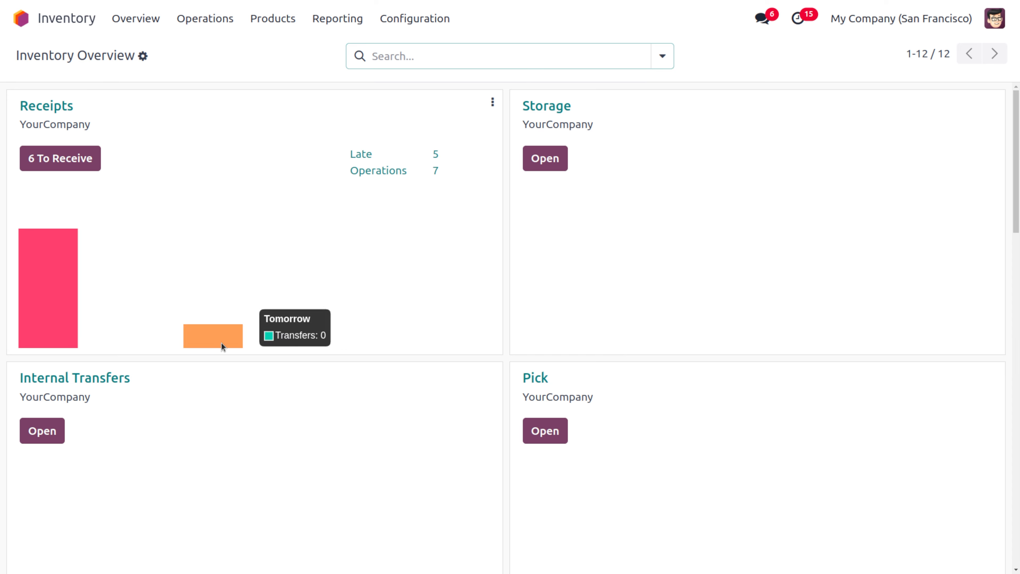
{"action": "left_click", "coordinate": [210, 341]}
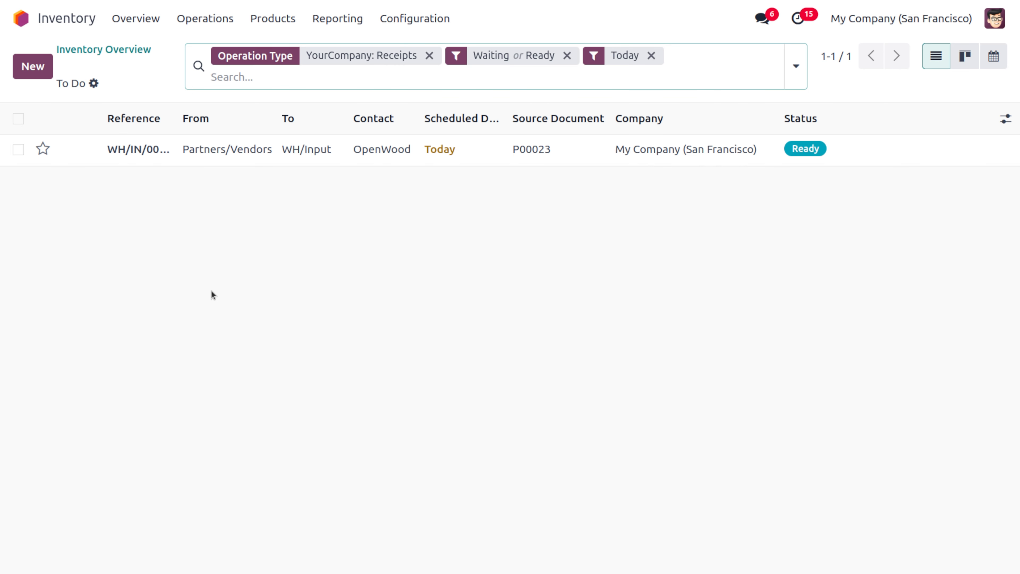
{"action": "left_click", "coordinate": [262, 158]}
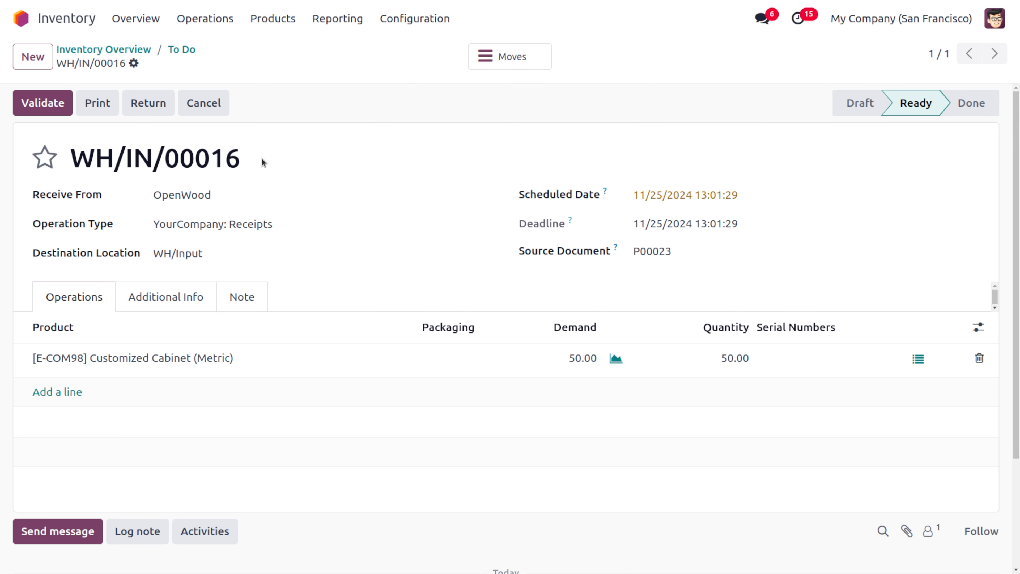
{"action": "left_click", "coordinate": [54, 110]}
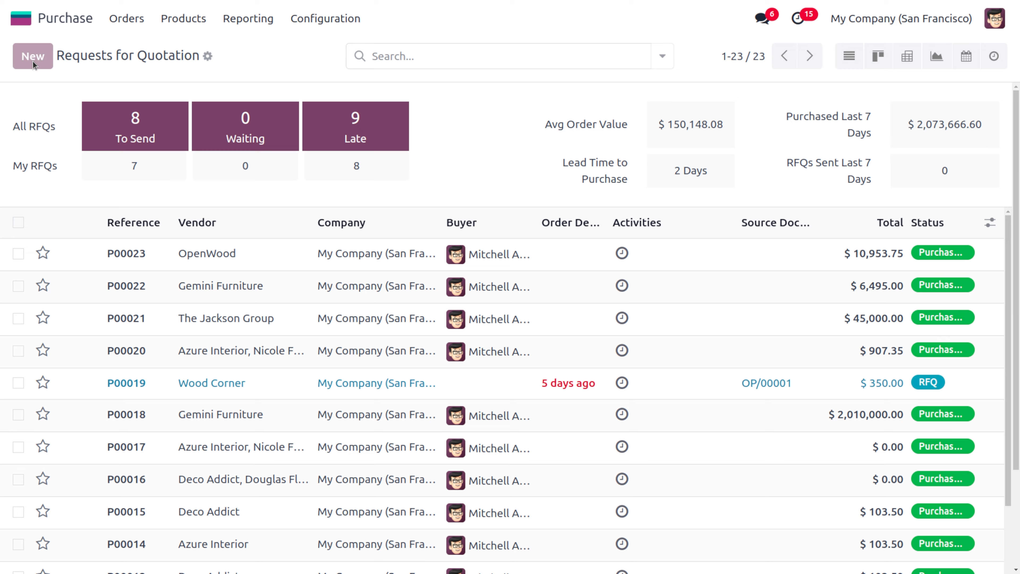
Start another request for quotation with OpenWood as vendor
{"action": "left_click", "coordinate": [33, 65]}
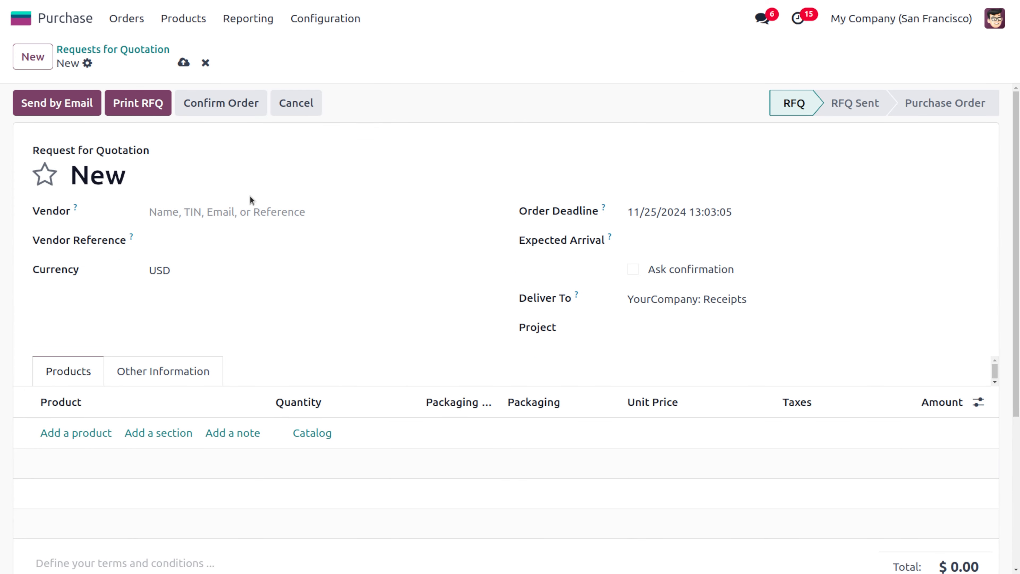
{"action": "left_click", "coordinate": [258, 206]}
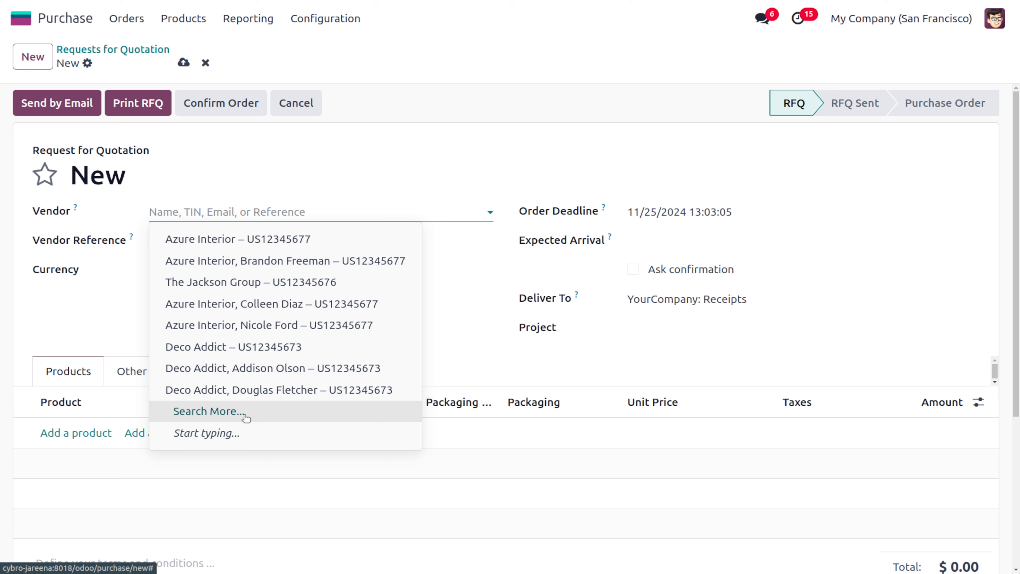
{"action": "type", "text": "op"}
{"action": "key", "text": "Return"}
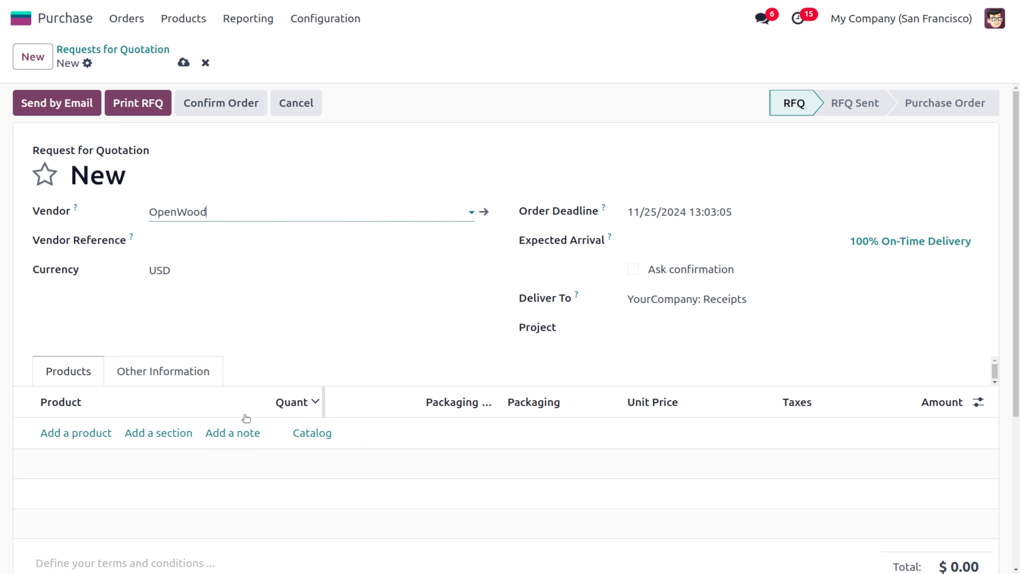
Add a product line for [FURN_0006] Monitor Stand, picking it from the full product search list
{"action": "left_click", "coordinate": [97, 432]}
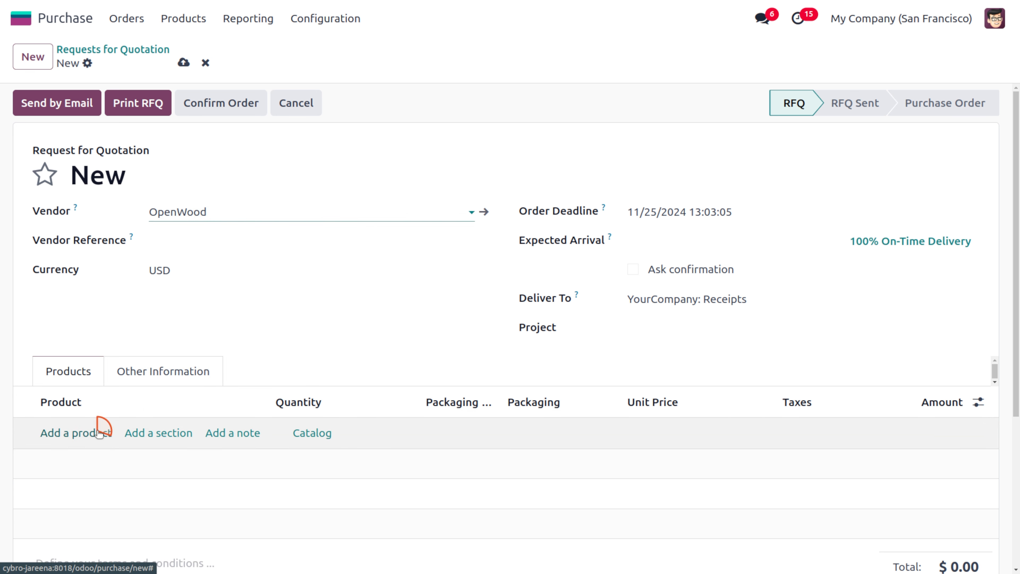
{"action": "left_click", "coordinate": [97, 433]}
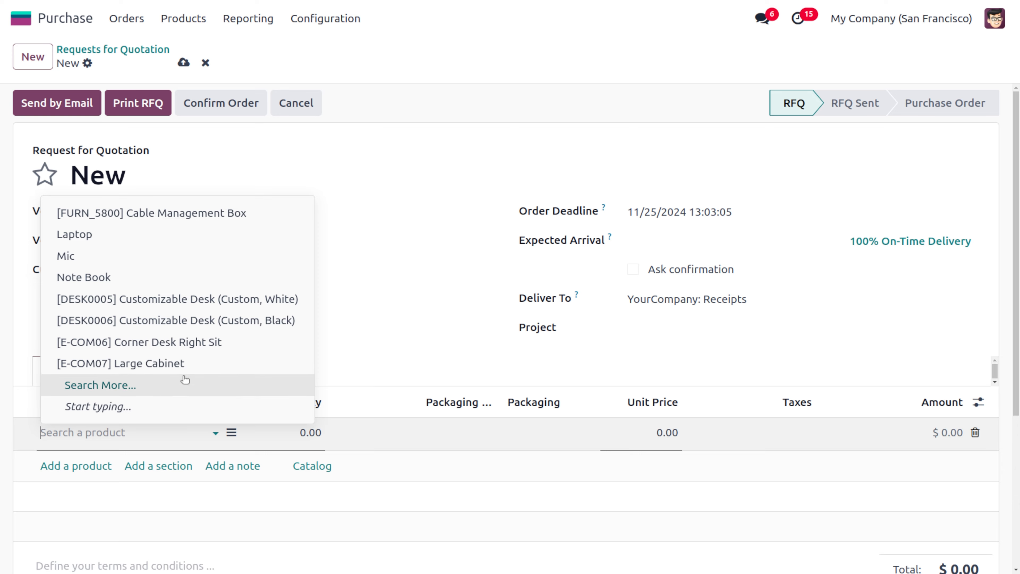
{"action": "left_click", "coordinate": [191, 392]}
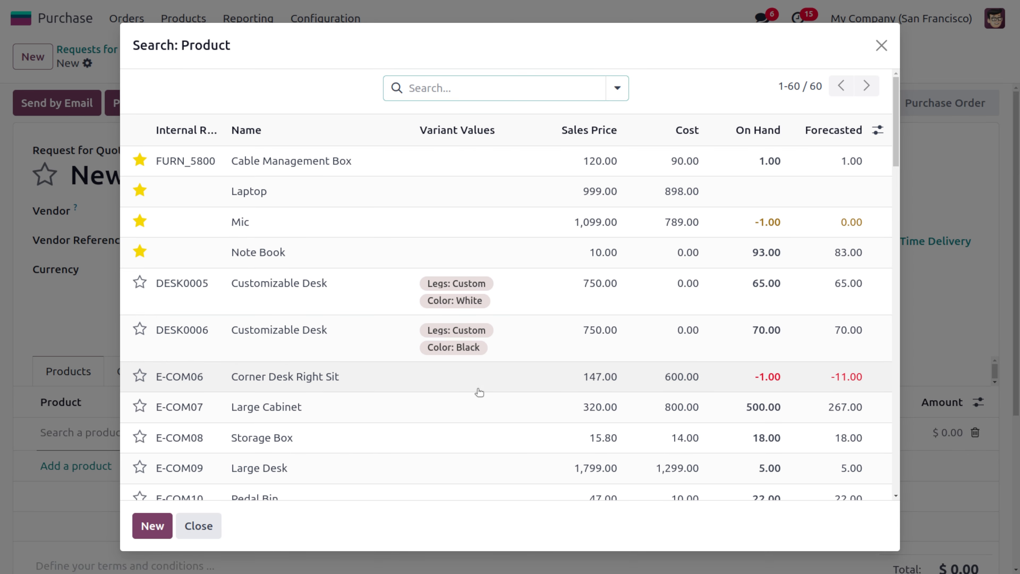
{"action": "scroll", "coordinate": [505, 413], "scroll_direction": "down", "scroll_amount": 10}
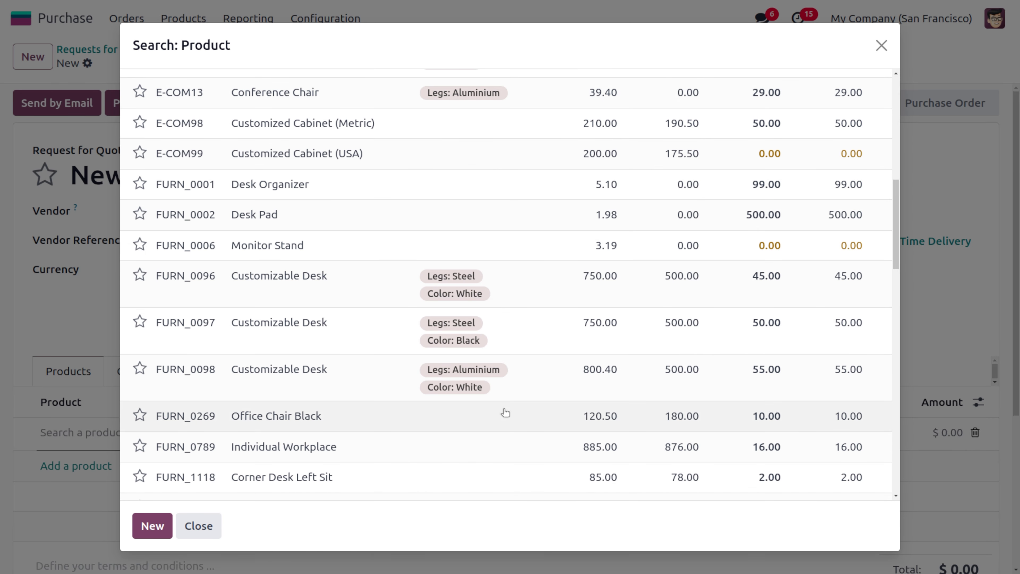
{"action": "left_click", "coordinate": [429, 246]}
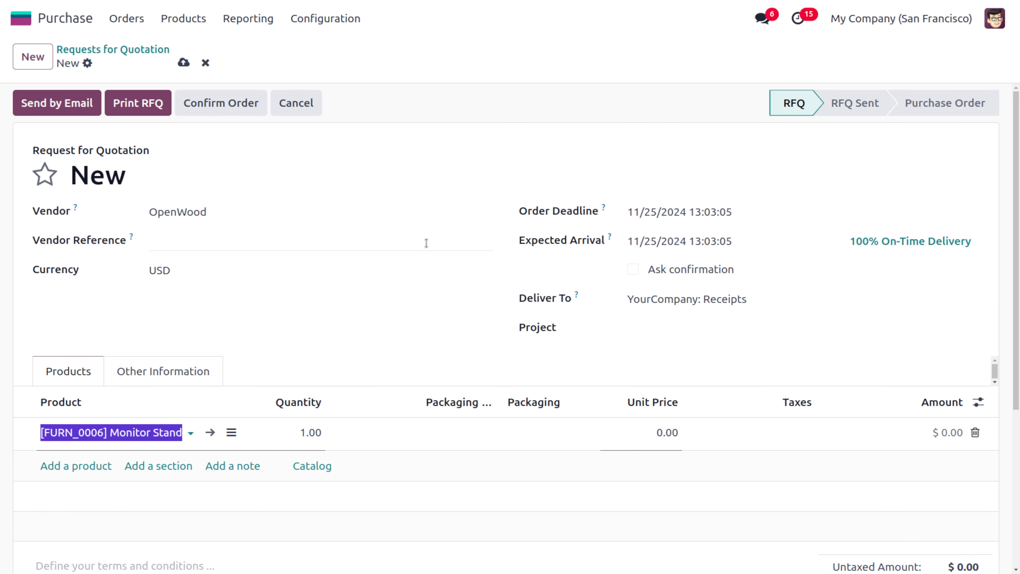
Set the delivery destination to warehouse # 2: Receipts and save the request for quotation
{"action": "left_click", "coordinate": [705, 302]}
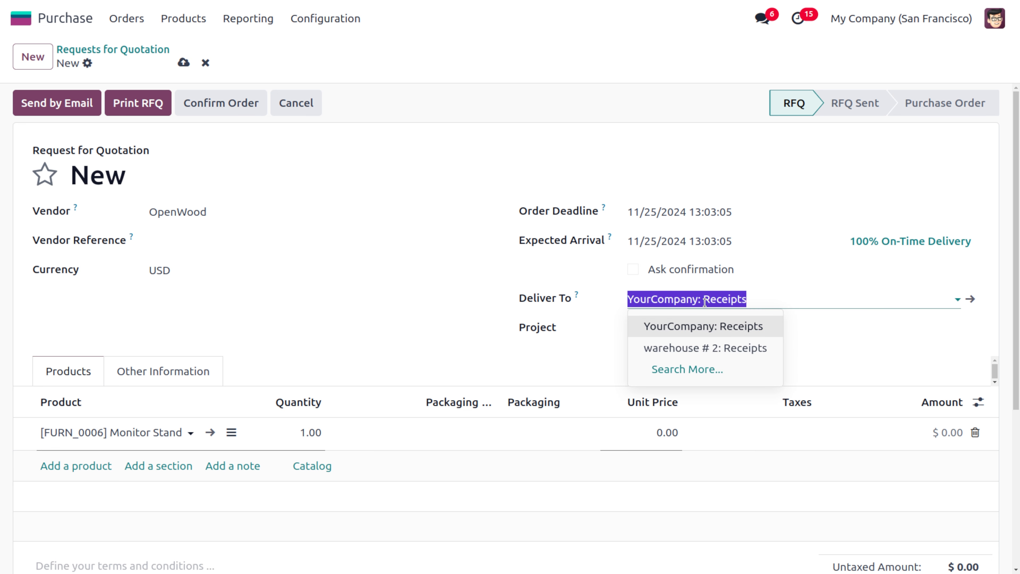
{"action": "left_click", "coordinate": [718, 348]}
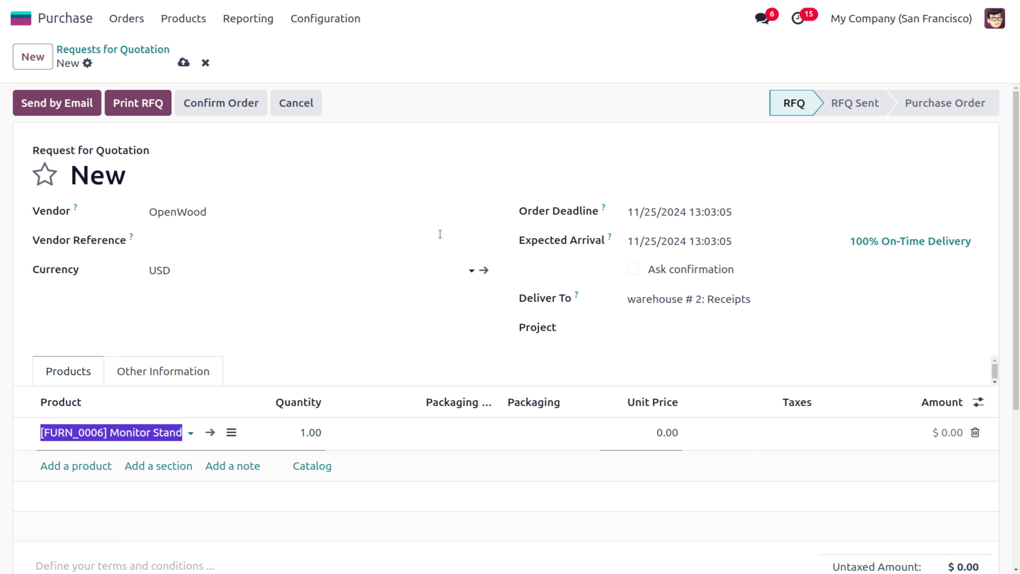
{"action": "left_click", "coordinate": [183, 62]}
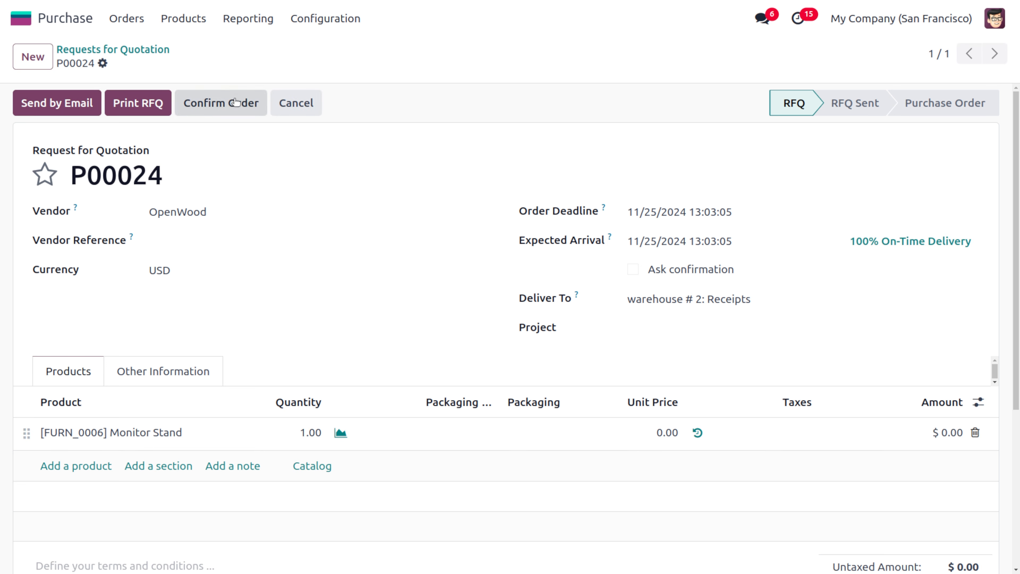
Set the Monitor Stand line's unit price to 499 and its quantity to 50, then save
{"action": "left_click", "coordinate": [672, 434]}
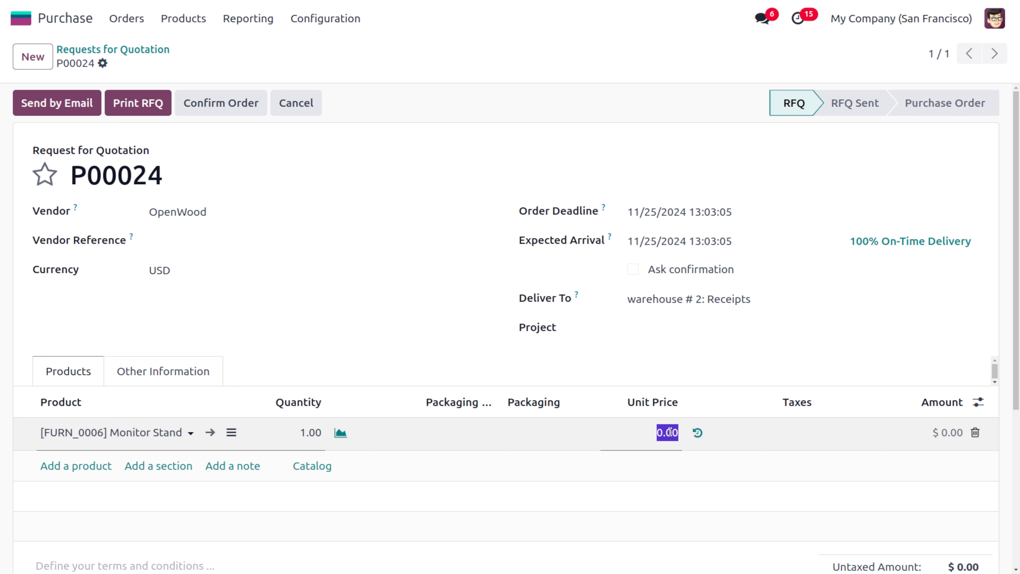
{"action": "type", "text": "499"}
{"action": "left_click", "coordinate": [494, 171]}
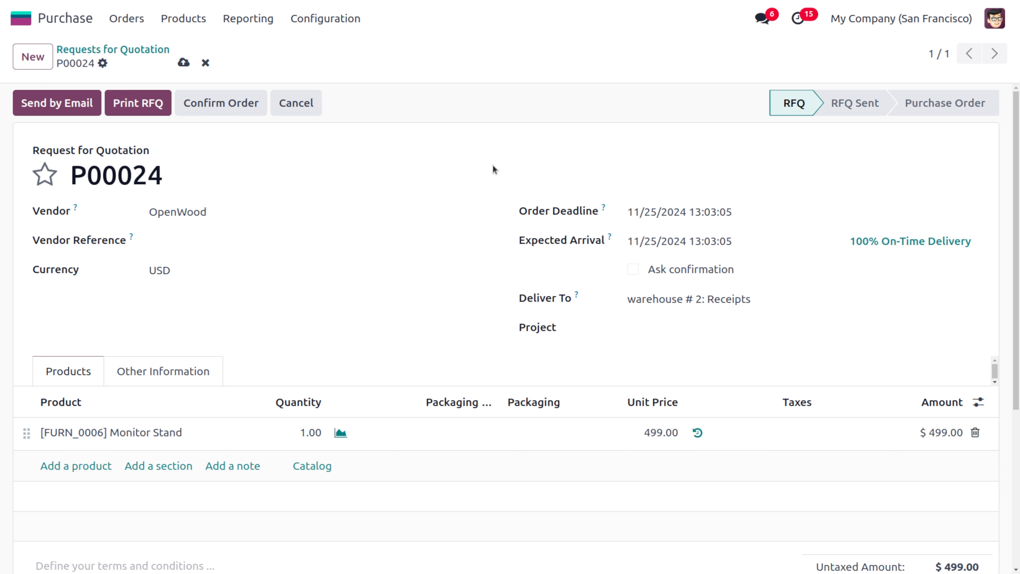
{"action": "left_click", "coordinate": [316, 438]}
{"action": "type", "text": "50"}
{"action": "left_click", "coordinate": [404, 229]}
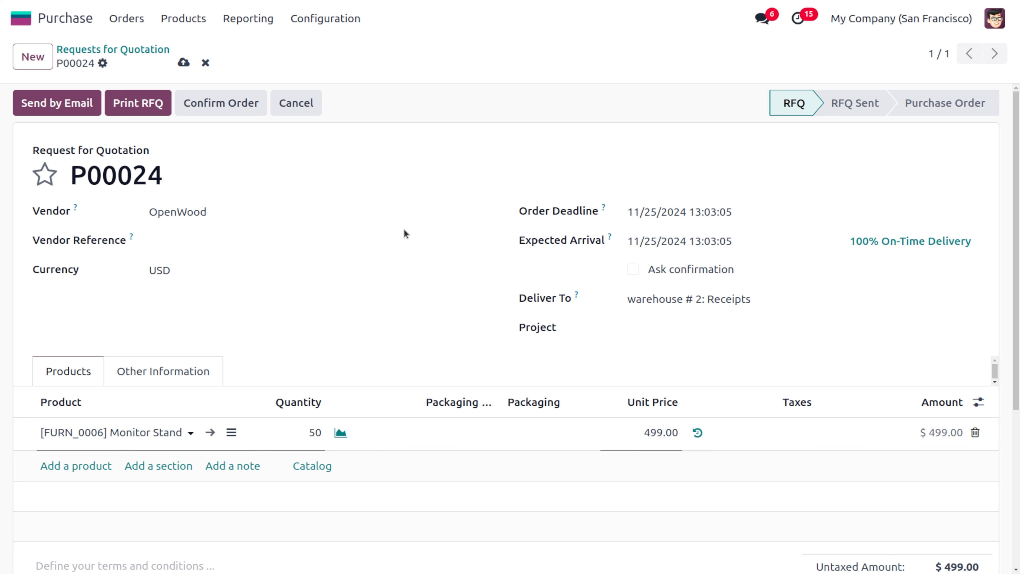
{"action": "left_click", "coordinate": [183, 63]}
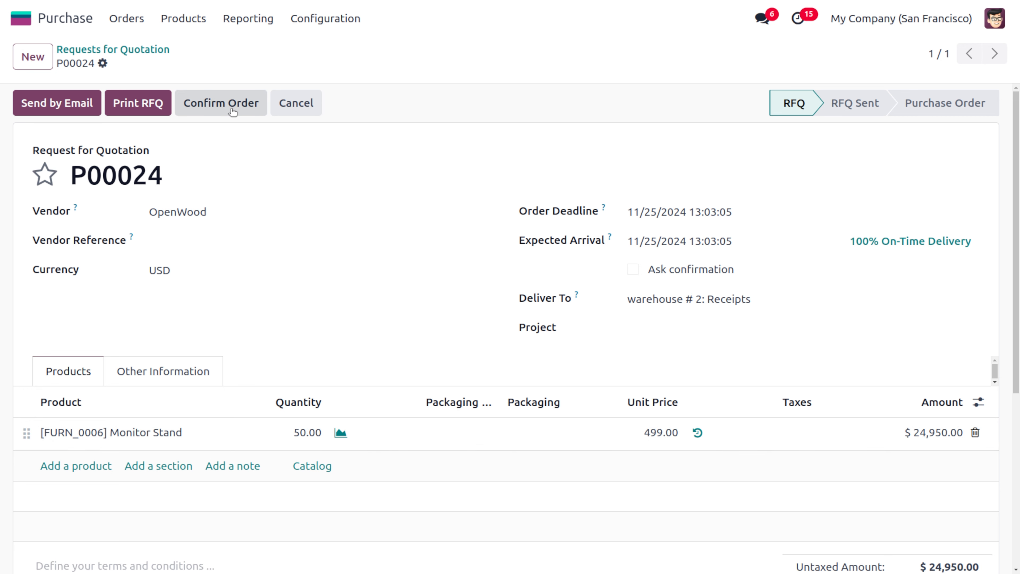
Confirm the order and open its incoming receipt
{"action": "left_click", "coordinate": [233, 112]}
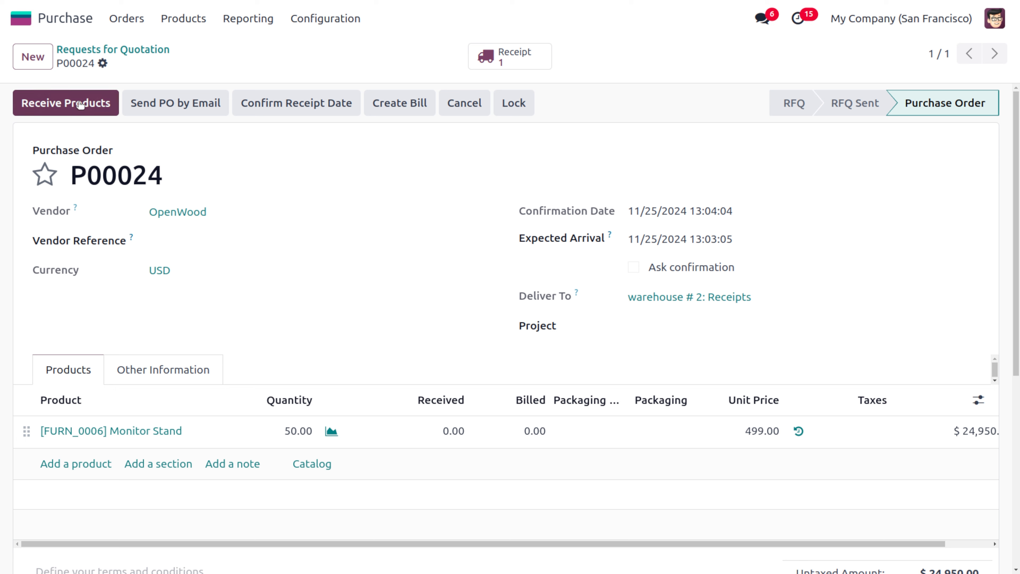
{"action": "left_click", "coordinate": [499, 64]}
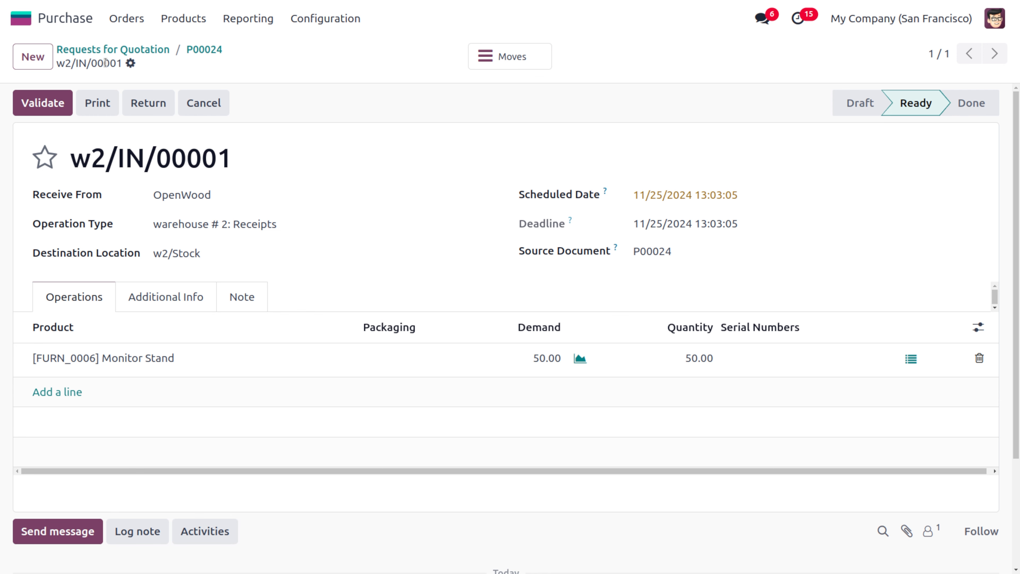
Reopen receipt w2/IN/00001 from the Inventory overview's warehouse # 2 receipts and validate it
{"action": "left_click", "coordinate": [31, 24]}
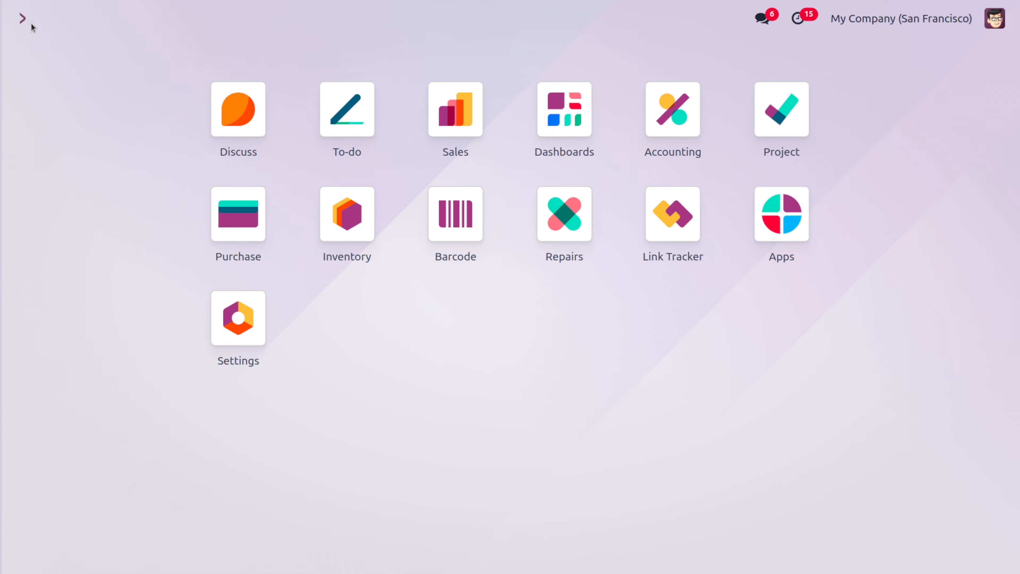
{"action": "type", "text": "in"}
{"action": "key", "text": "Return"}
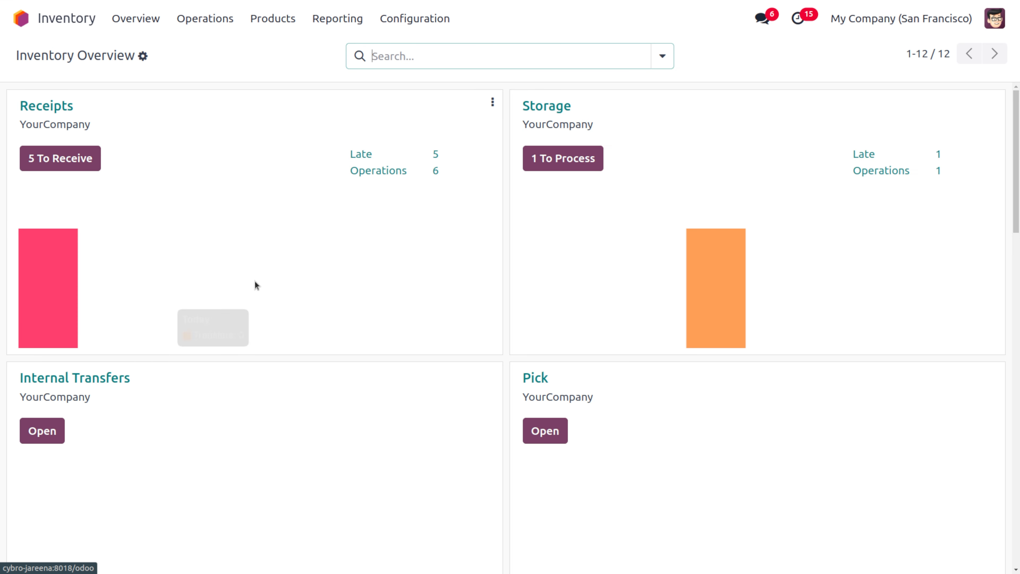
{"action": "scroll", "coordinate": [472, 374], "scroll_direction": "down", "scroll_amount": 5}
{"action": "scroll", "coordinate": [472, 373], "scroll_direction": "down", "scroll_amount": 9}
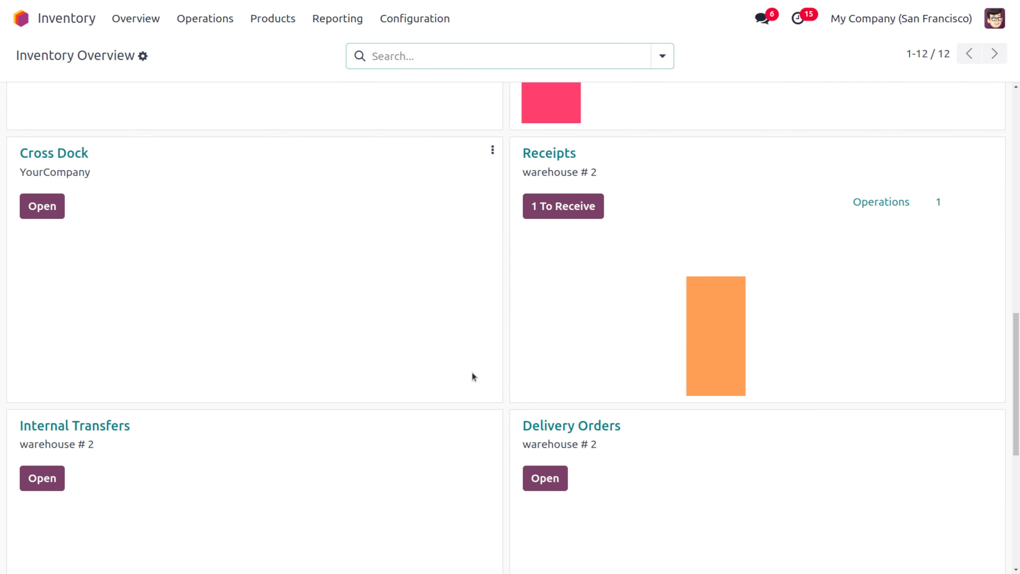
{"action": "mouse_move", "coordinate": [777, 388]}
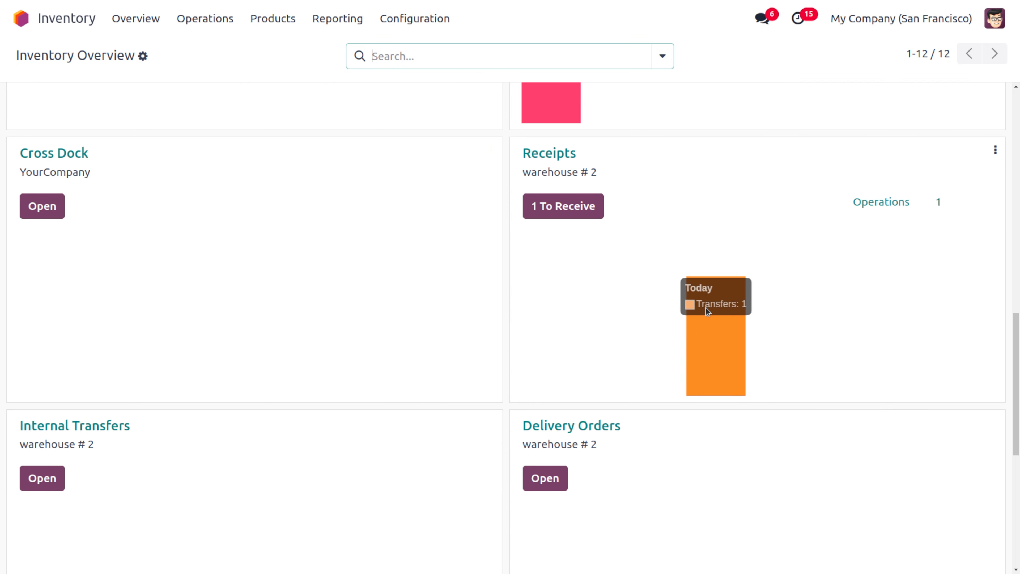
{"action": "left_click", "coordinate": [701, 329]}
{"action": "left_click", "coordinate": [510, 149]}
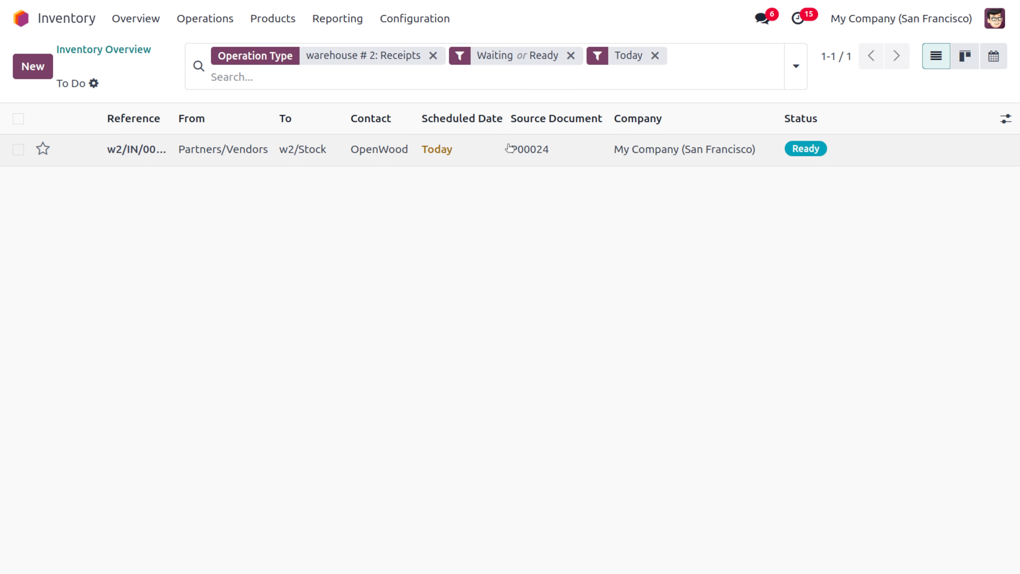
{"action": "left_click", "coordinate": [35, 104]}
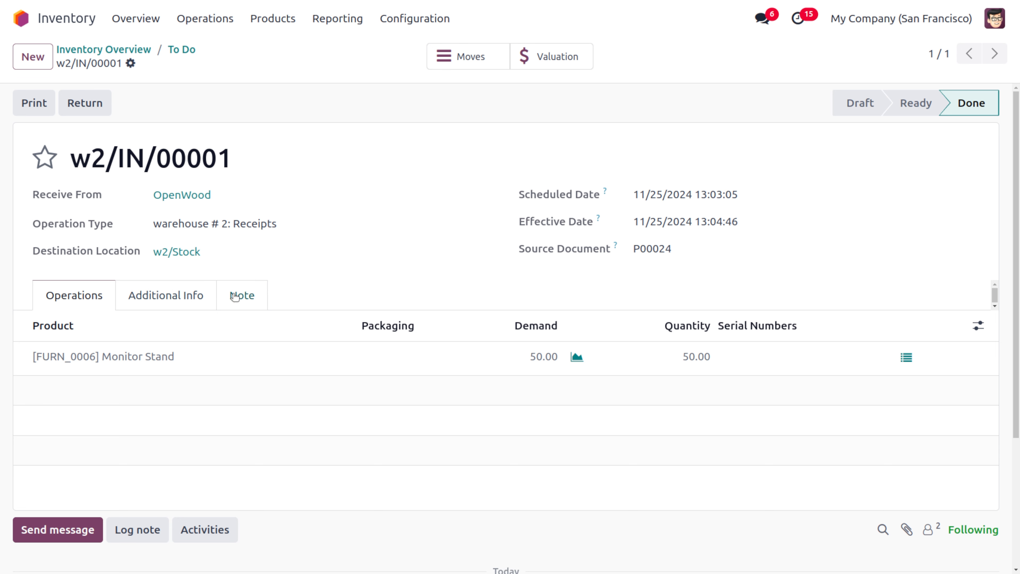
Review the validated receipt's detailed moves and open the Monitor Stand product form to check its stock
{"action": "left_click", "coordinate": [470, 61]}
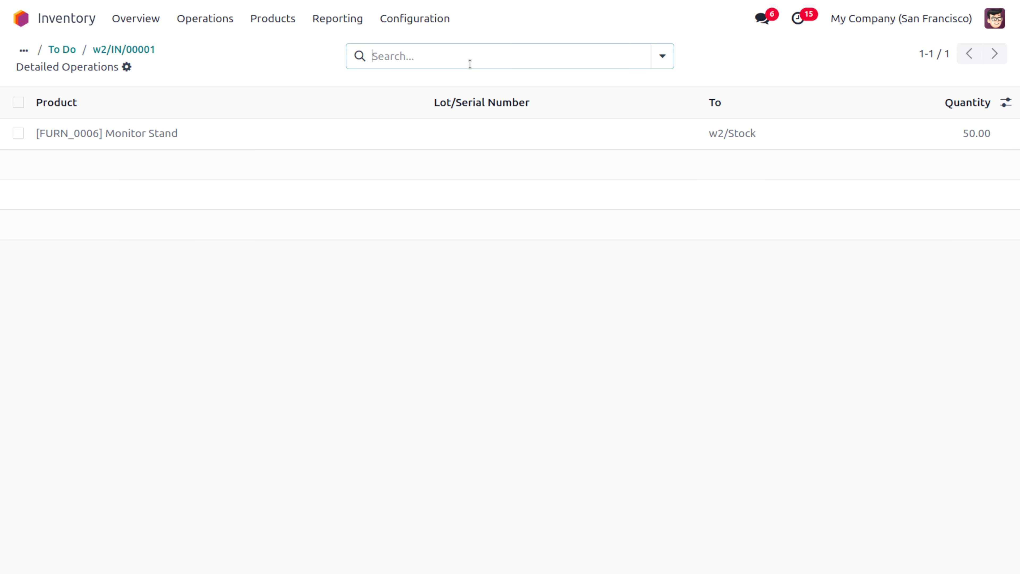
{"action": "left_click", "coordinate": [129, 50]}
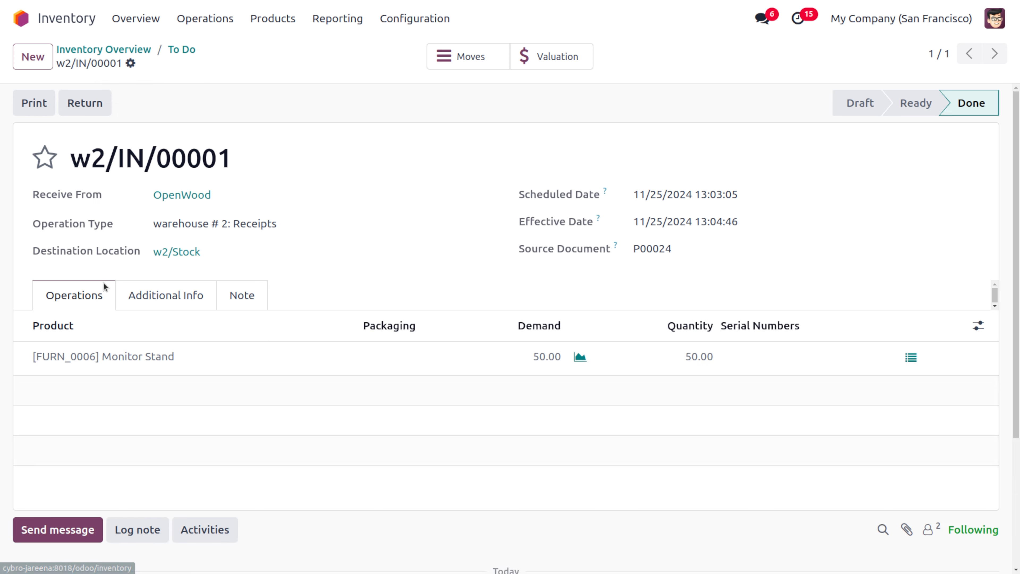
{"action": "left_click", "coordinate": [159, 357]}
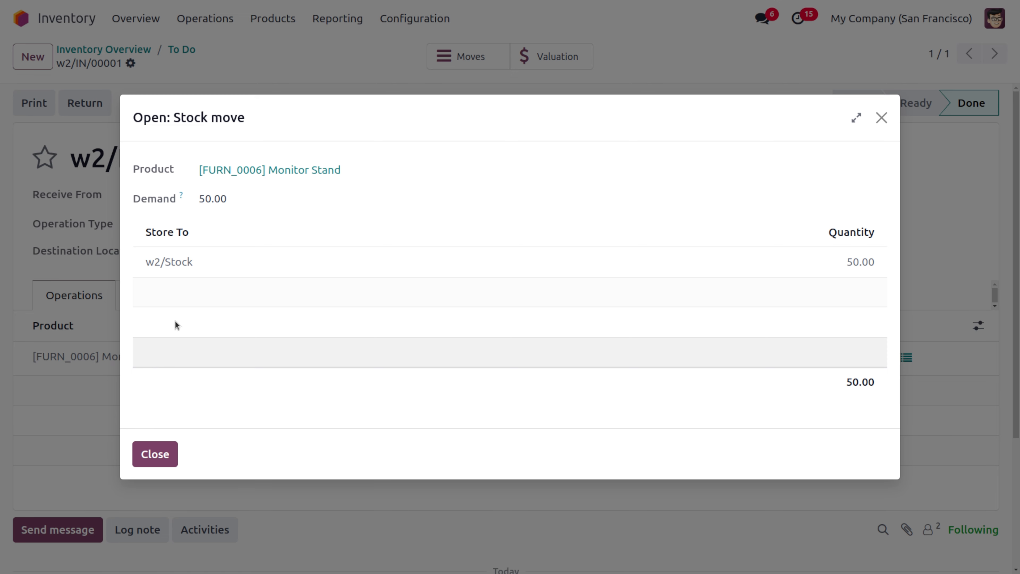
{"action": "left_click", "coordinate": [291, 168]}
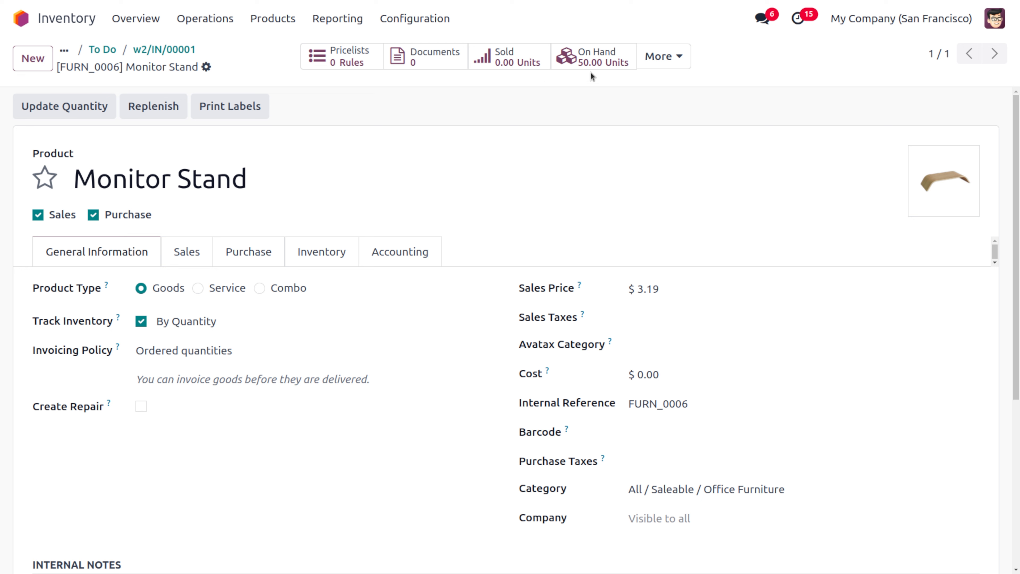